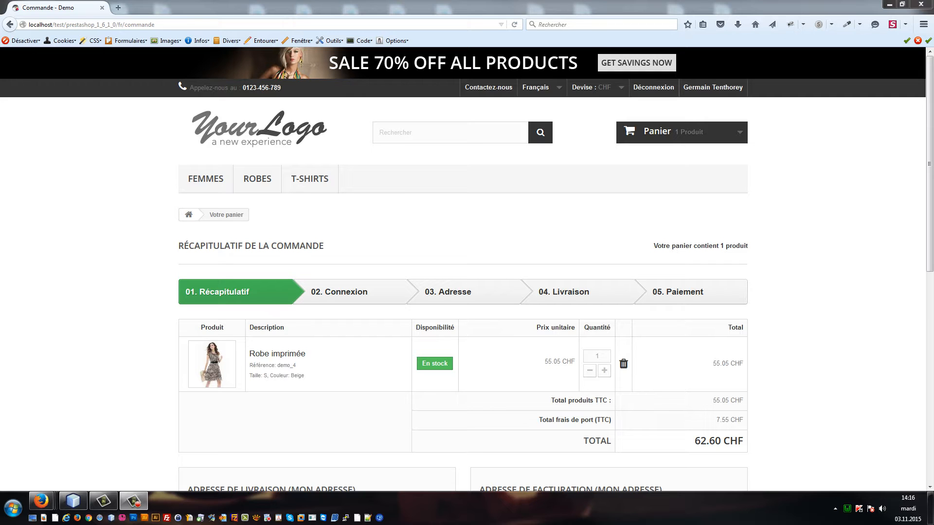
Step: Proceed past the cart summary and address step, then accept the terms of sale with My carrier at 7.55 CHF
{"action": "scroll", "coordinate": [96, 234], "scroll_direction": "down", "scroll_amount": 3}
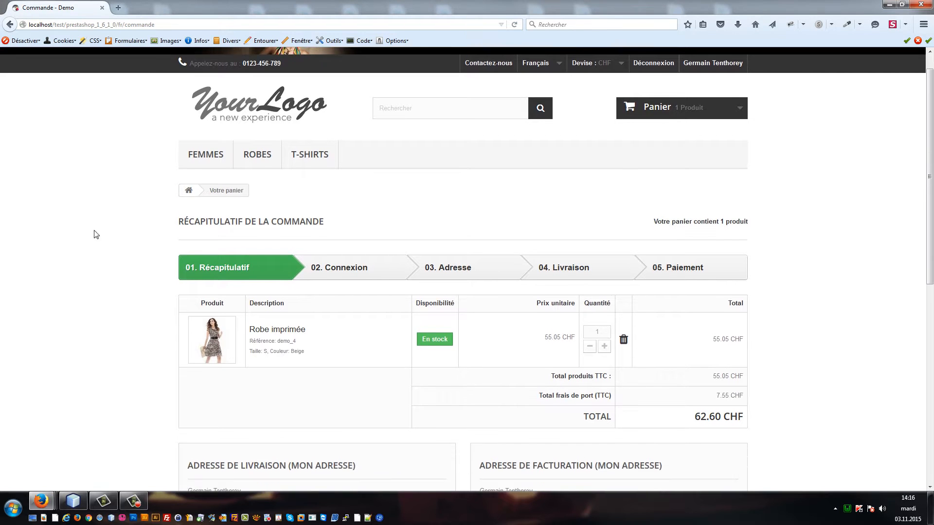
{"action": "scroll", "coordinate": [104, 231], "scroll_direction": "down", "scroll_amount": 5}
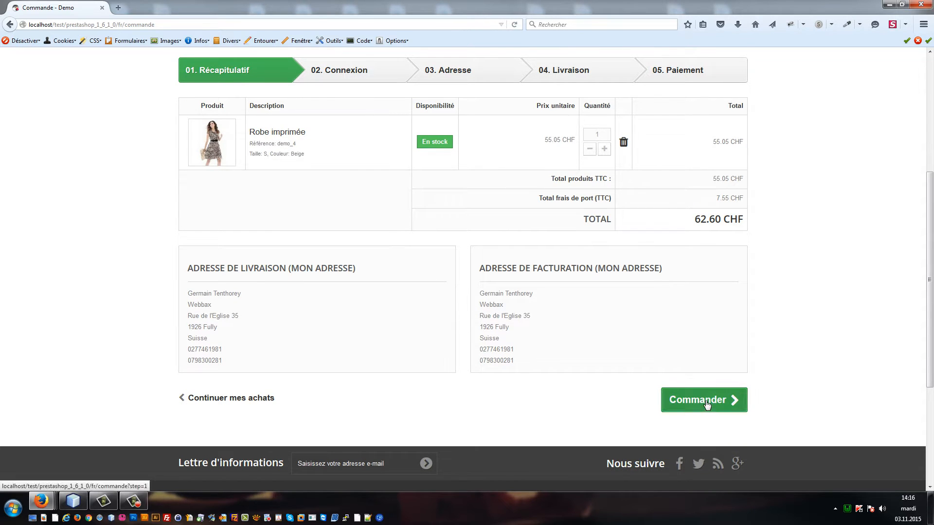
{"action": "scroll", "coordinate": [732, 412], "scroll_direction": "down", "scroll_amount": 1}
{"action": "scroll", "coordinate": [732, 412], "scroll_direction": "down", "scroll_amount": 2}
{"action": "left_click", "coordinate": [715, 356]}
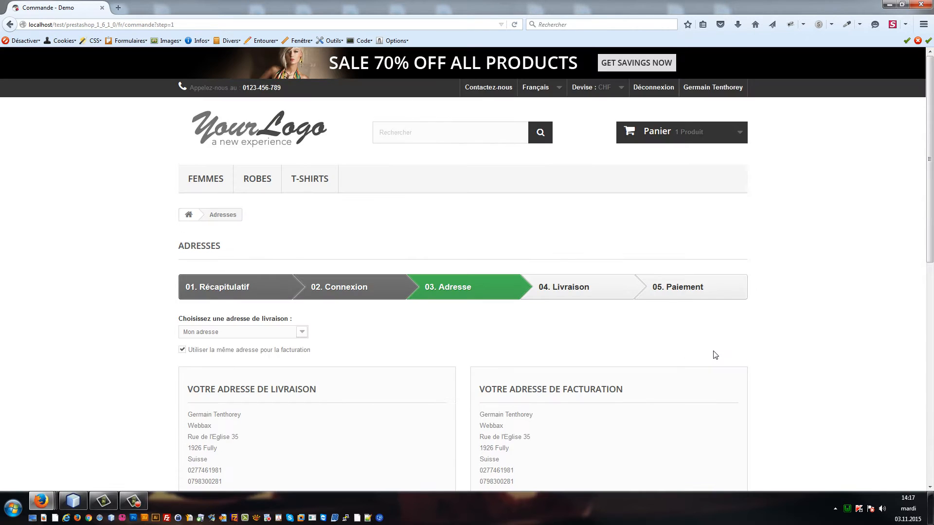
{"action": "scroll", "coordinate": [715, 356], "scroll_direction": "down", "scroll_amount": 5}
{"action": "left_click", "coordinate": [719, 439]}
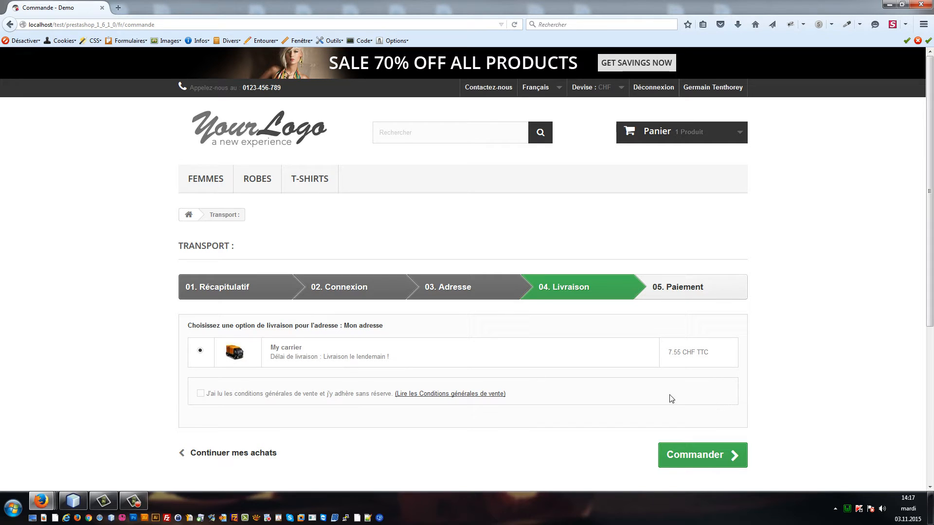
{"action": "left_click", "coordinate": [225, 399]}
Step: Continue to payment and choose 'Paiement par facture' on the Swisscom phone bill for 62.60 CHF
{"action": "left_click", "coordinate": [688, 460]}
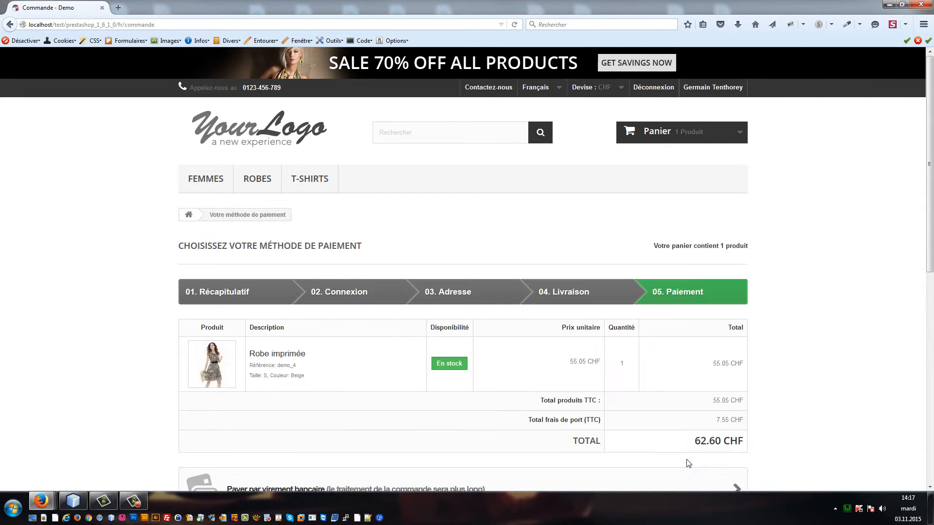
{"action": "scroll", "coordinate": [752, 452], "scroll_direction": "down", "scroll_amount": 3}
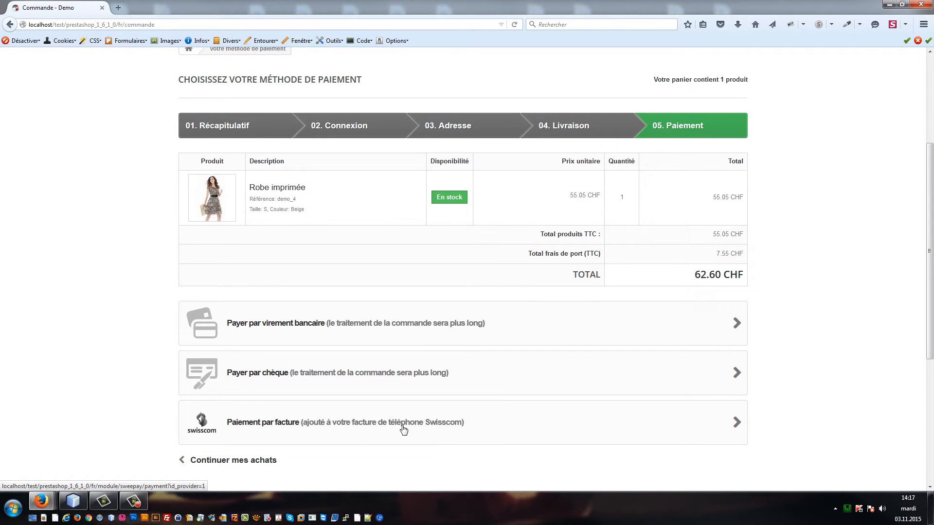
{"action": "left_click", "coordinate": [317, 426]}
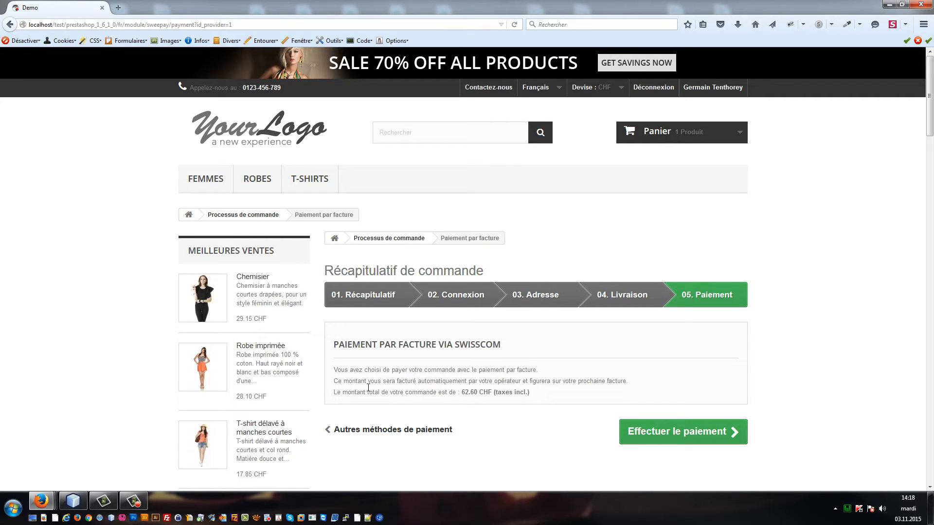
Step: Submit the Swisscom invoice payment for 1 x Robe imprimée at 62.60 CHF
{"action": "left_click_drag", "start_coordinate": [334, 383], "coordinate": [633, 384]}
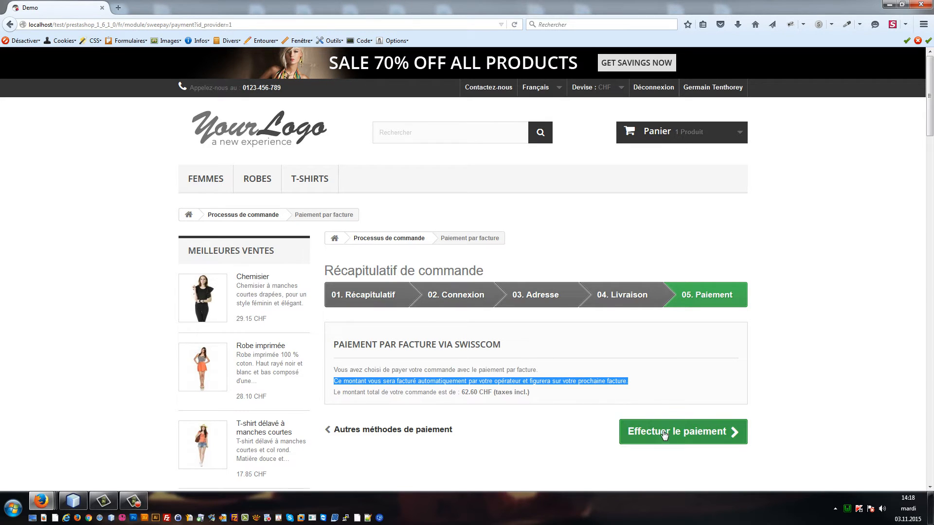
{"action": "left_click", "coordinate": [667, 385]}
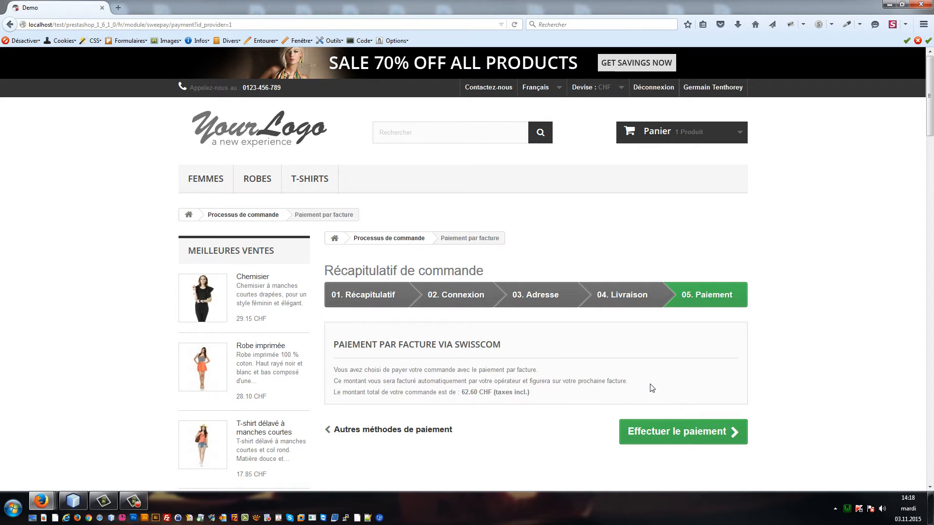
{"action": "left_click", "coordinate": [663, 435]}
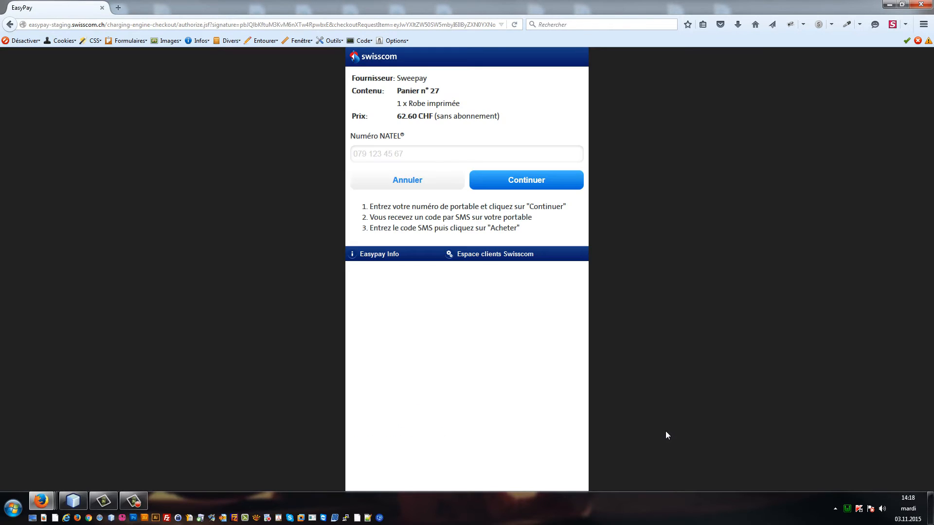
Step: Enter the customer's mobile number in the Numéro NATEL field and continue
{"action": "left_click", "coordinate": [445, 153]}
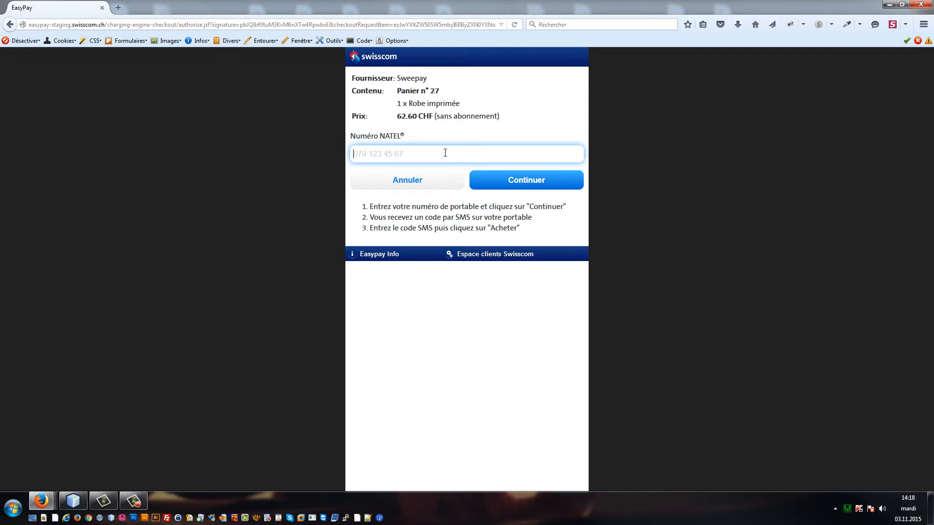
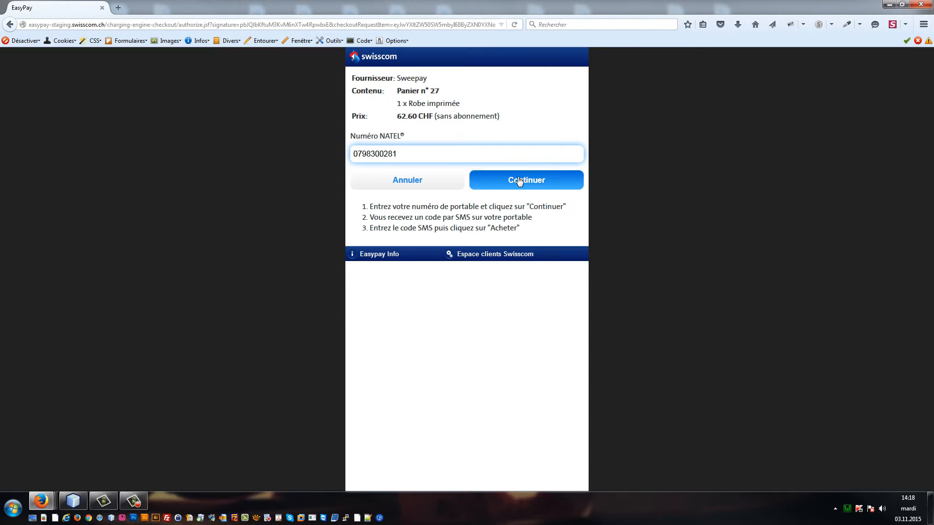
{"action": "left_click", "coordinate": [519, 181]}
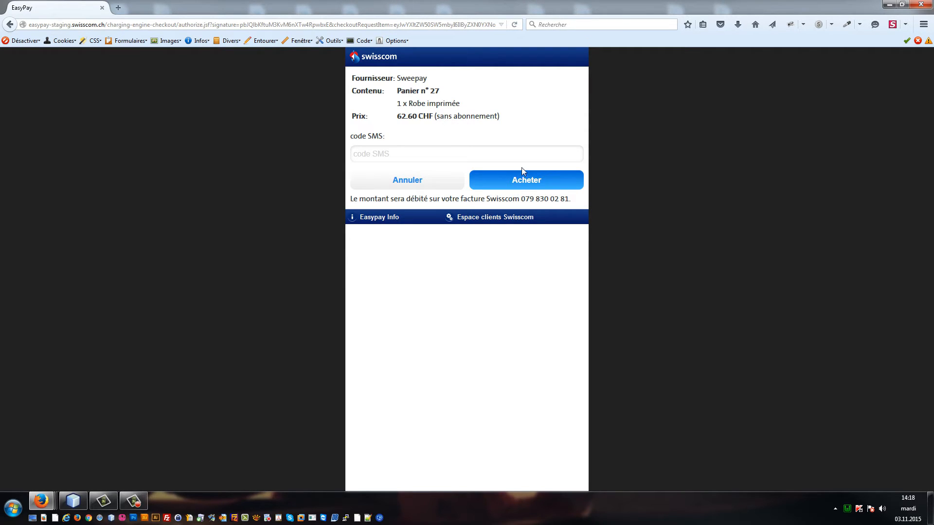
Step: Enter the received SMS verification code and buy the 62.60 CHF order
{"action": "left_click", "coordinate": [526, 156]}
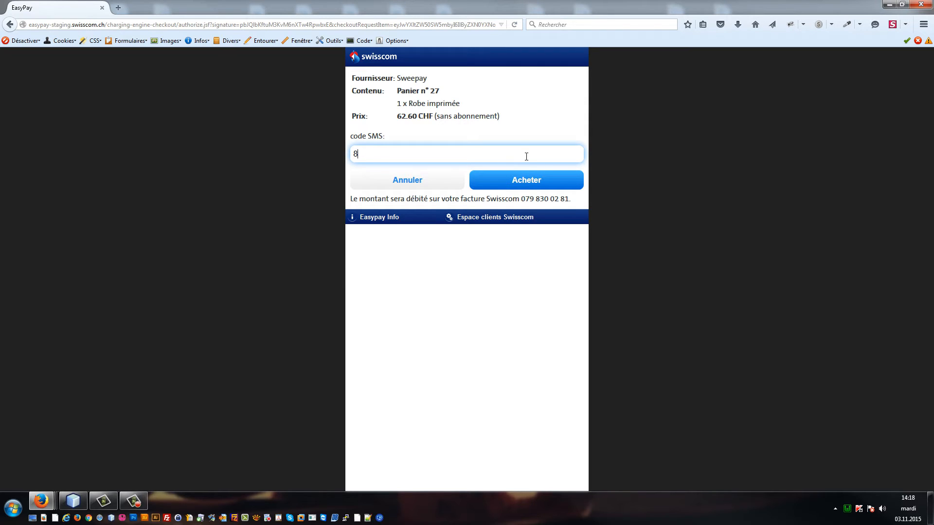
{"action": "left_click", "coordinate": [532, 187]}
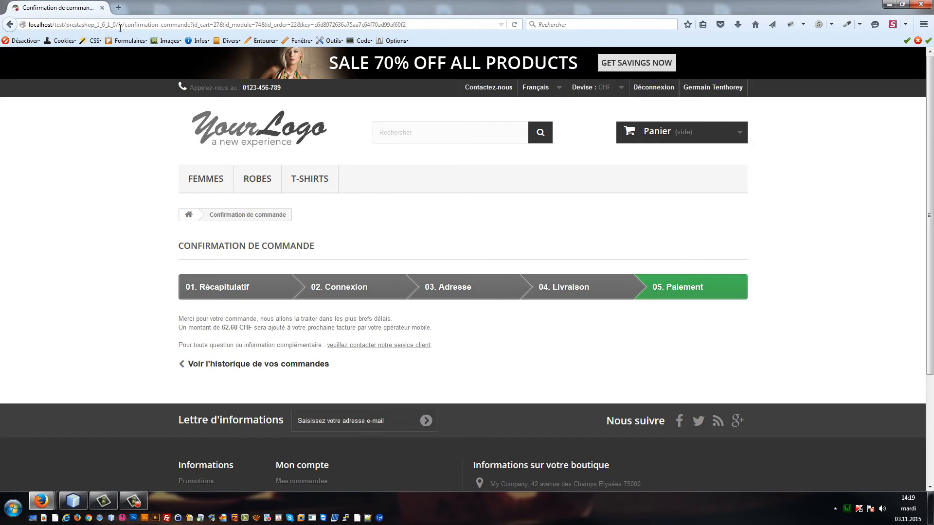
Step: Open the shop's administration/ back office in a new tab and go to Commandes > Commandes
{"action": "left_click_drag", "start_coordinate": [120, 30], "coordinate": [3, 14]}
{"action": "key", "text": "ctrl+c"}
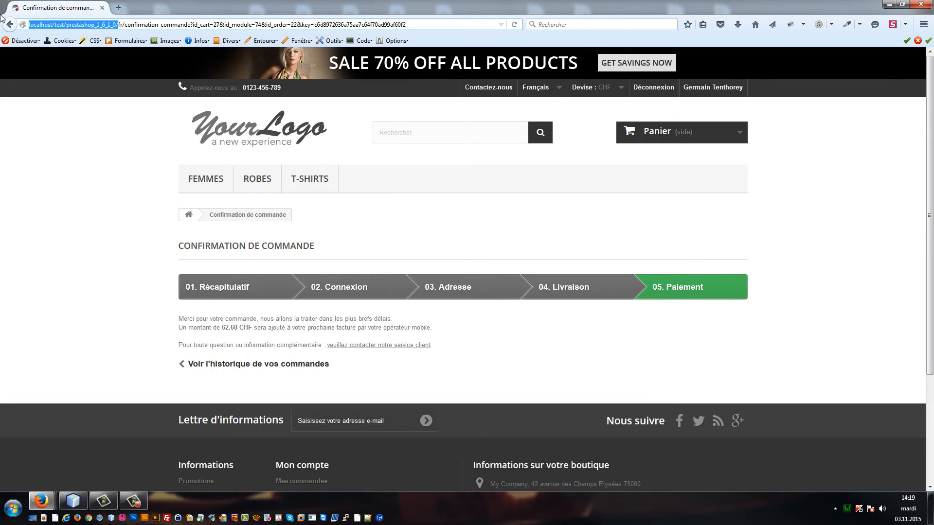
{"action": "key", "text": "ctrl+t"}
{"action": "key", "text": "ctrl+v"}
{"action": "type", "text": "administration/"}
{"action": "key", "text": "Return"}
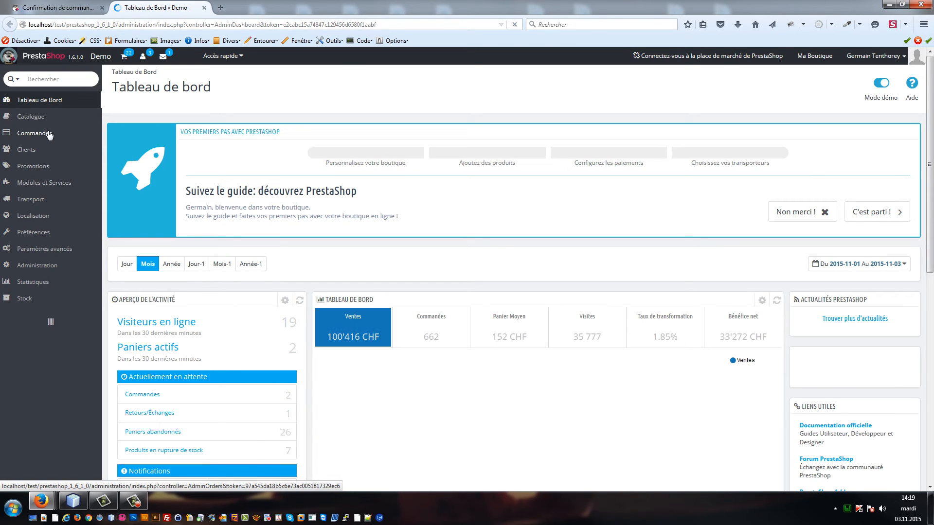
{"action": "mouse_move", "coordinate": [50, 138]}
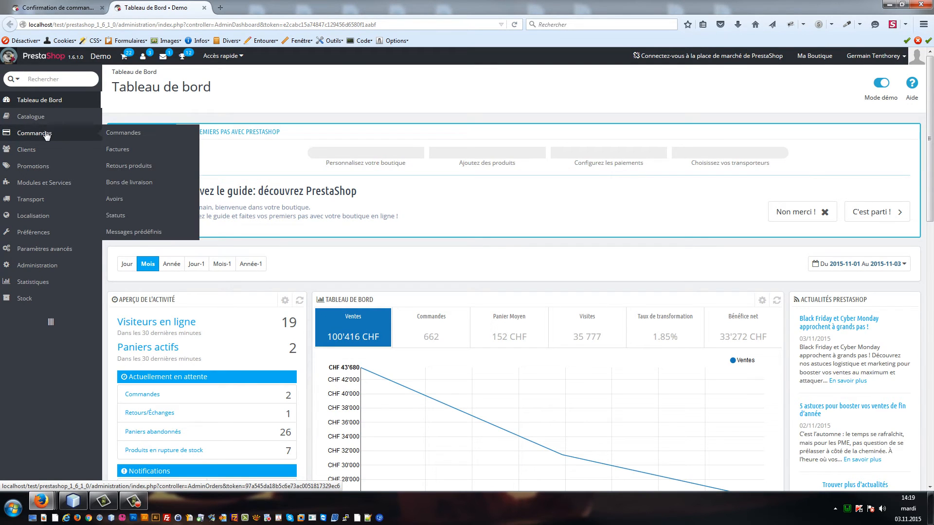
{"action": "left_click", "coordinate": [108, 138]}
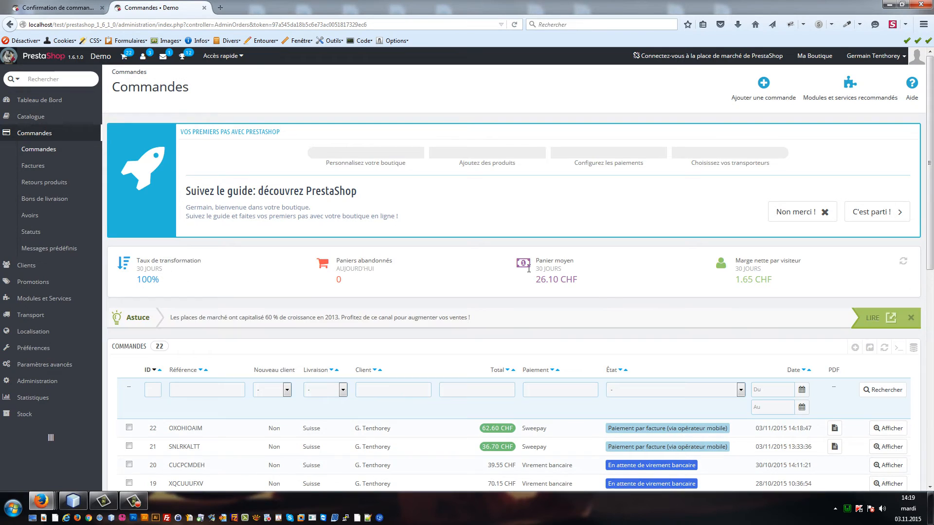
{"action": "scroll", "coordinate": [611, 305], "scroll_direction": "down", "scroll_amount": 2}
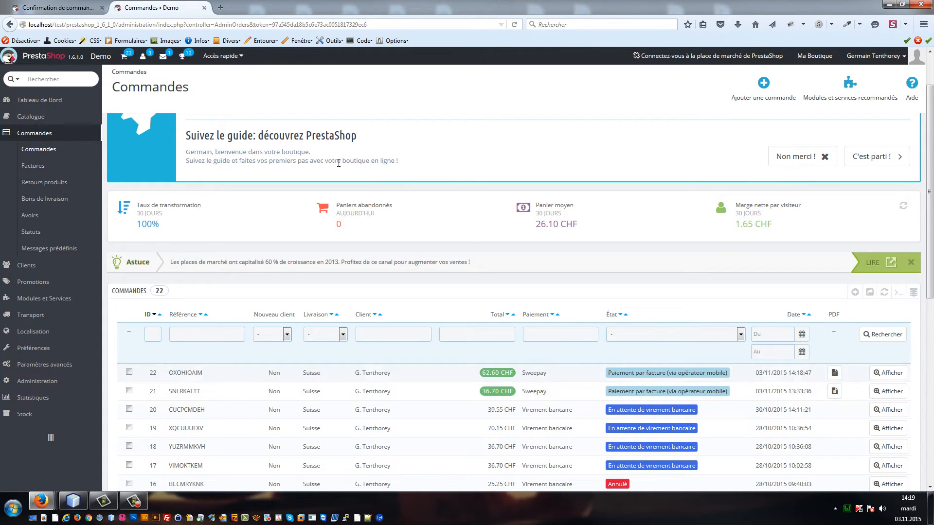
Step: Load sweepay.ch in a new tab, then return to the PrestaShop orders list
{"action": "left_click", "coordinate": [222, 9]}
{"action": "type", "text": "sweepay.ch/"}
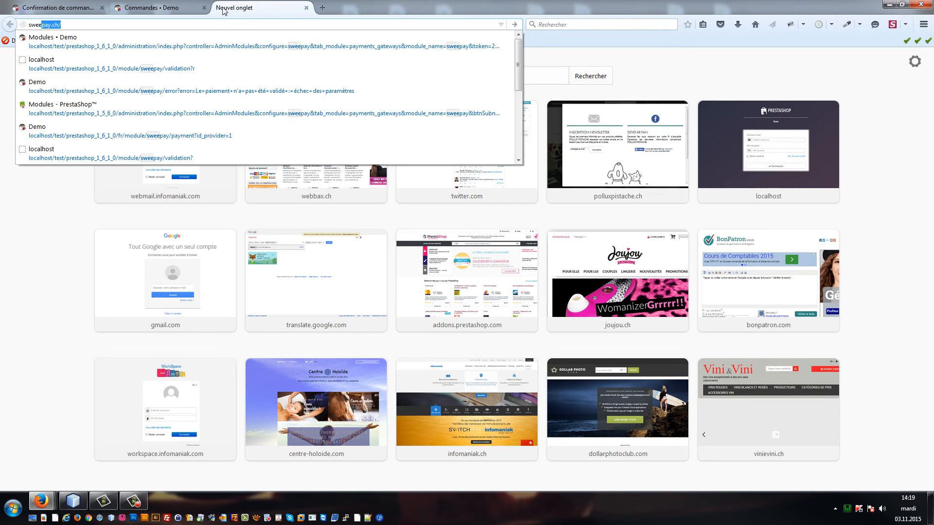
{"action": "key", "text": "Return"}
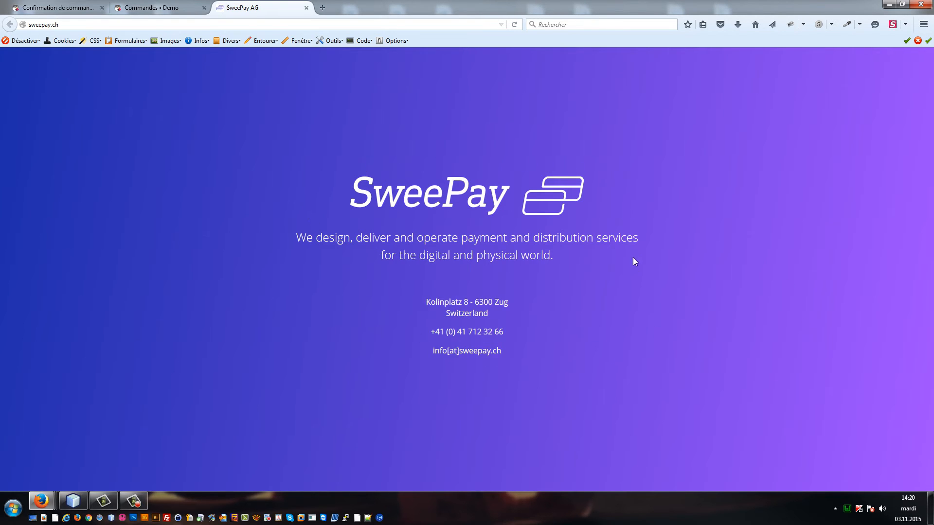
{"action": "left_click", "coordinate": [161, 6]}
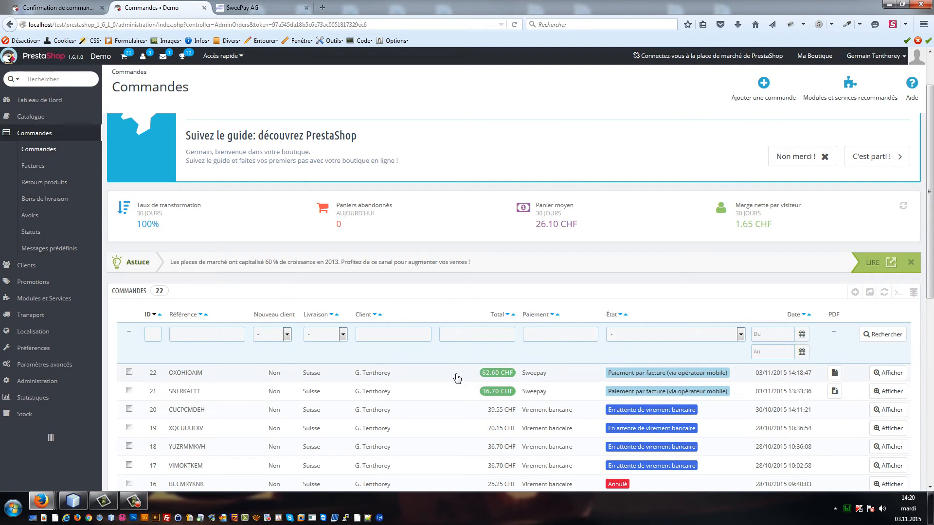
{"action": "left_click", "coordinate": [257, 8]}
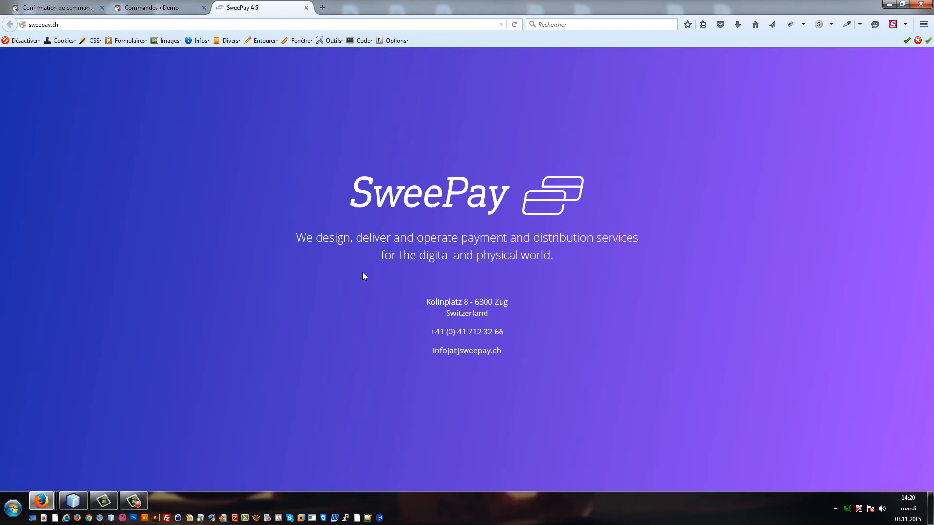
{"action": "left_click", "coordinate": [165, 7]}
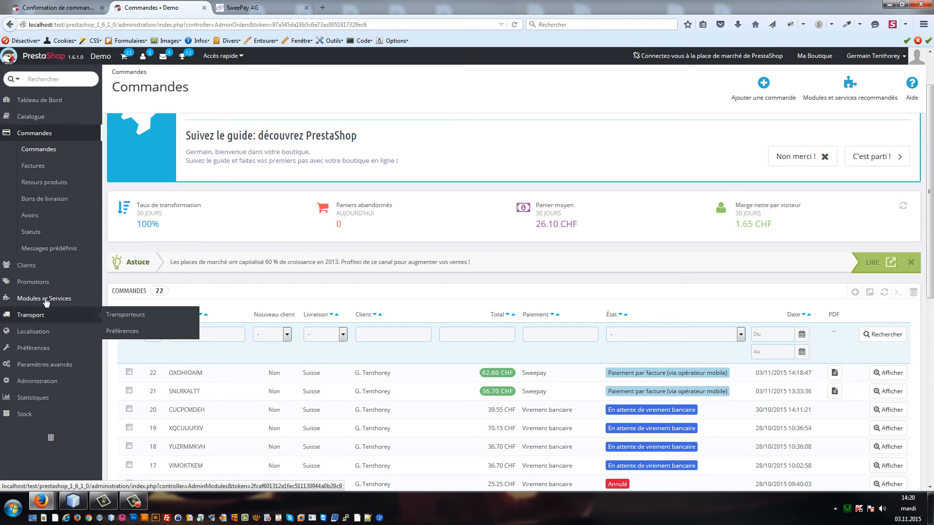
Step: Search the installed modules for 'swee' and configure the Sweepay module
{"action": "mouse_move", "coordinate": [44, 309]}
{"action": "left_click", "coordinate": [117, 301]}
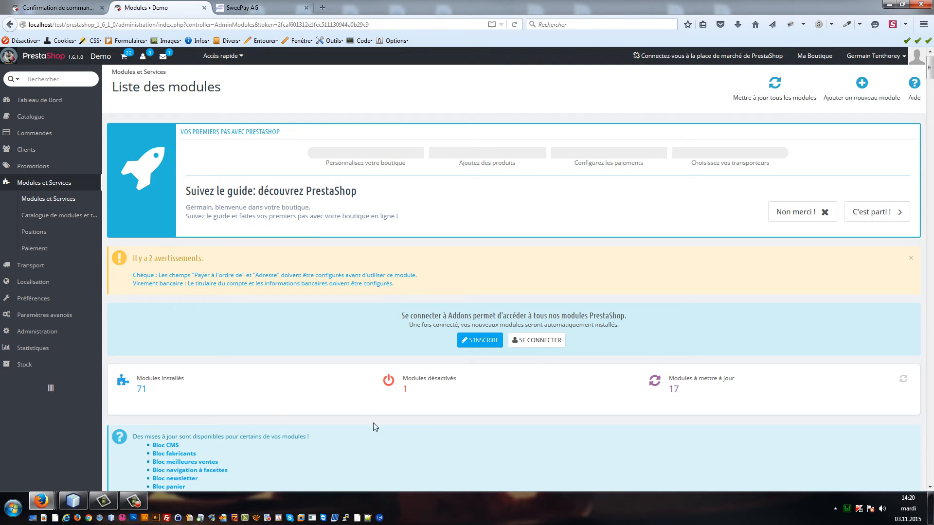
{"action": "scroll", "coordinate": [321, 377], "scroll_direction": "down", "scroll_amount": 5}
{"action": "left_click", "coordinate": [253, 413]}
{"action": "type", "text": "swee"}
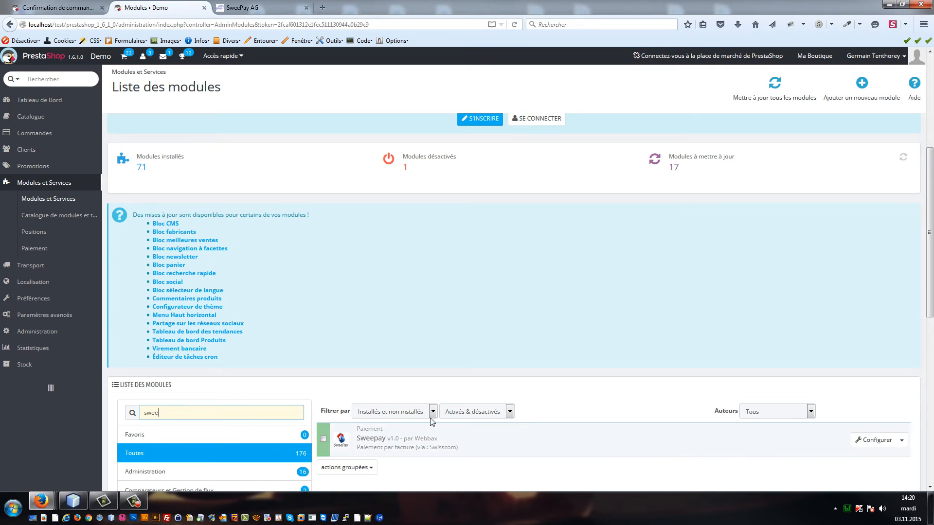
{"action": "left_click", "coordinate": [876, 444]}
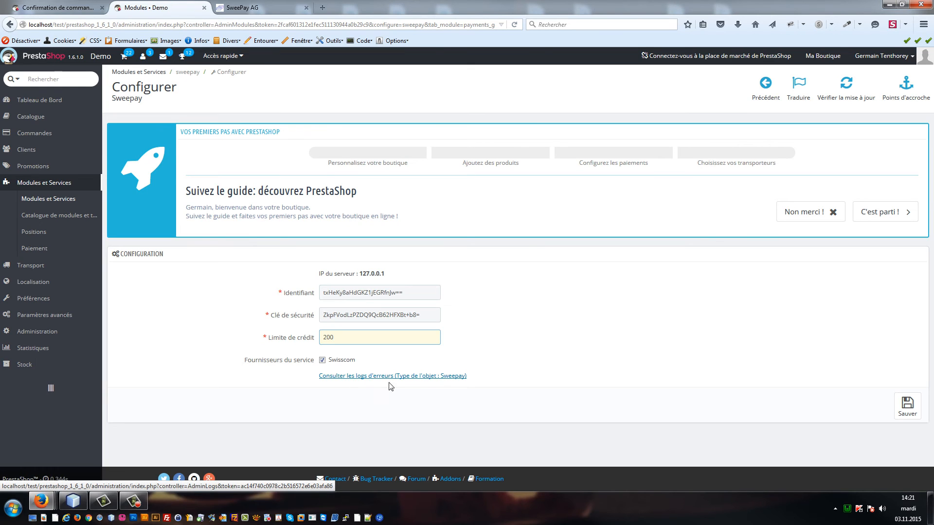
Step: Filter the error log to object type Sweepay, review the 13 entries, then return to the module configuration
{"action": "left_click", "coordinate": [430, 379]}
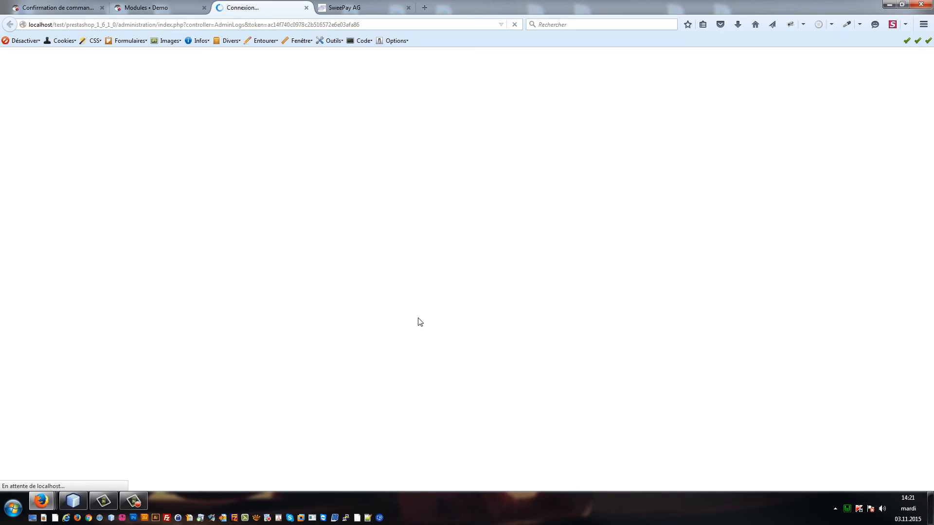
{"action": "scroll", "coordinate": [392, 309], "scroll_direction": "down", "scroll_amount": 2}
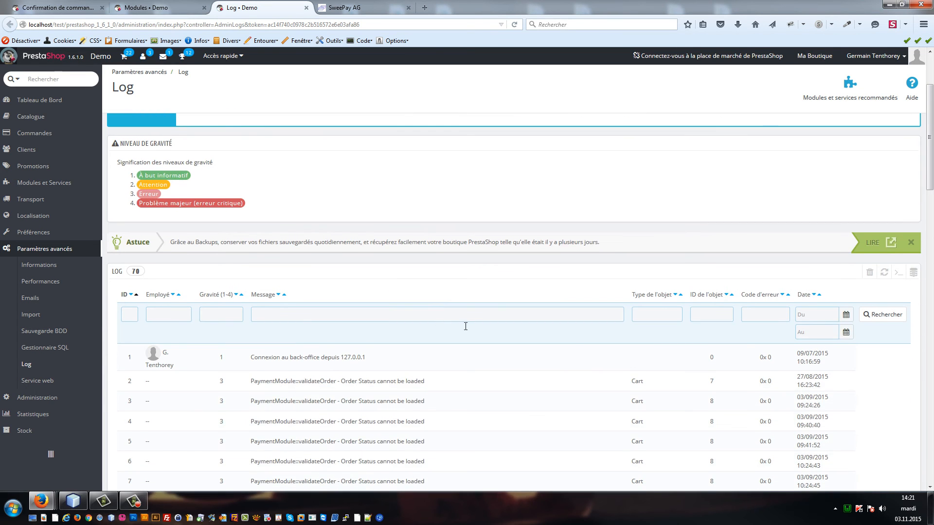
{"action": "left_click", "coordinate": [657, 314]}
{"action": "type", "text": "Sweepay"}
{"action": "key", "text": "Return"}
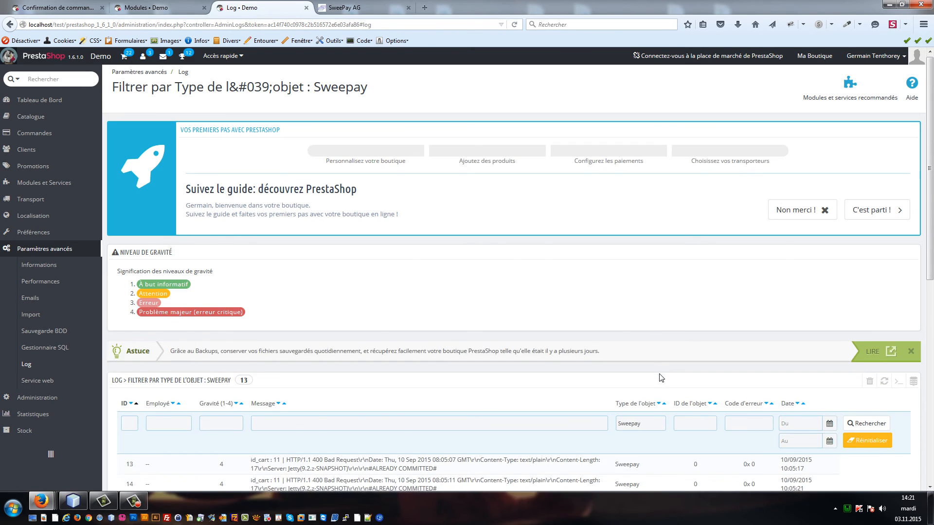
{"action": "scroll", "coordinate": [656, 345], "scroll_direction": "down", "scroll_amount": 6}
{"action": "scroll", "coordinate": [466, 326], "scroll_direction": "down", "scroll_amount": 4}
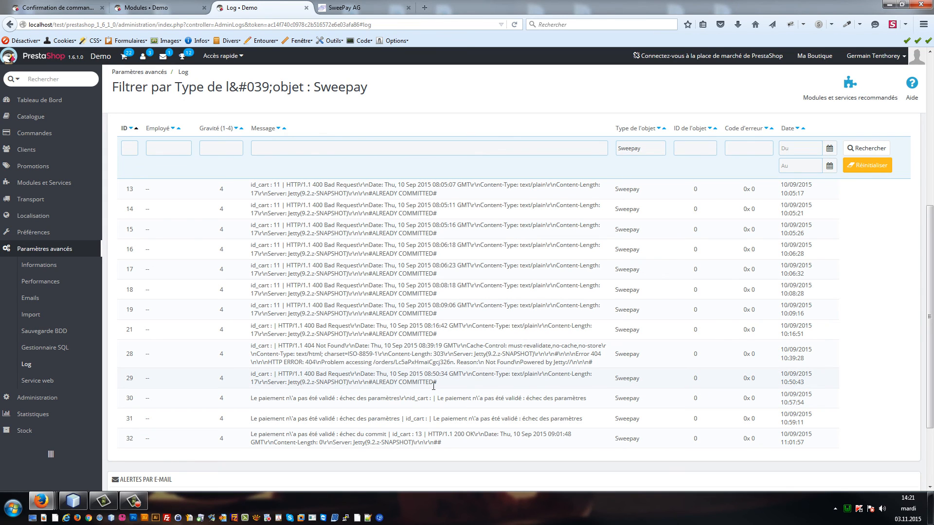
{"action": "scroll", "coordinate": [501, 243], "scroll_direction": "down", "scroll_amount": 2}
{"action": "scroll", "coordinate": [437, 257], "scroll_direction": "up", "scroll_amount": 5}
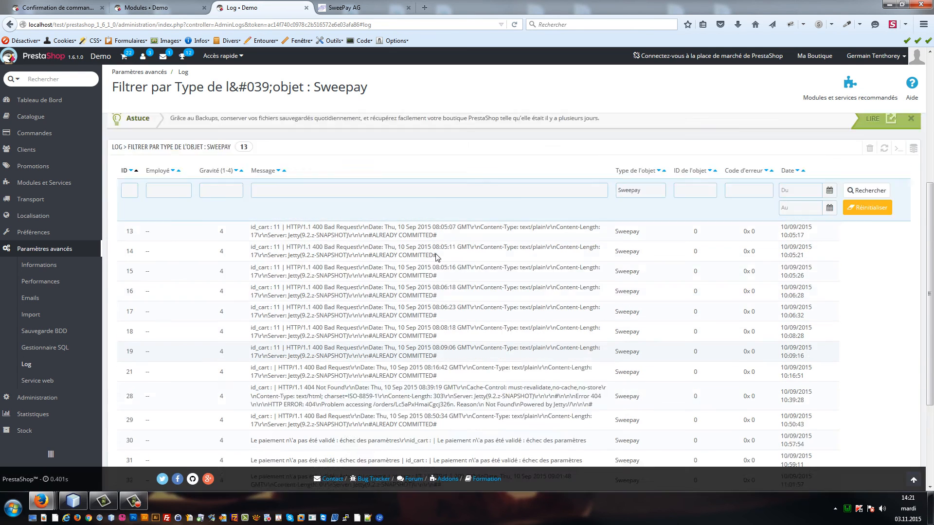
{"action": "scroll", "coordinate": [437, 257], "scroll_direction": "up", "scroll_amount": 2}
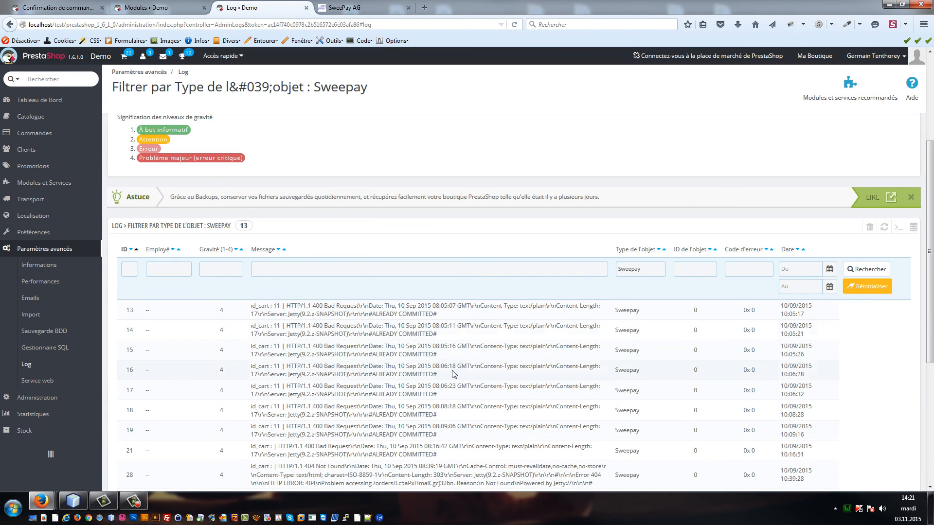
{"action": "left_click", "coordinate": [134, 6]}
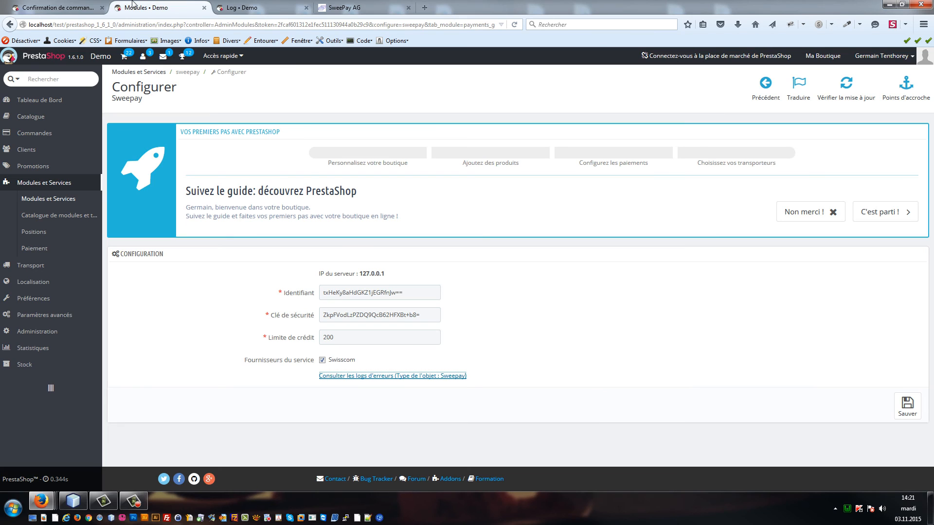
Step: Switch to the storefront tab showing the 62.60 CHF mobile-bill order confirmation
{"action": "left_click", "coordinate": [74, 6]}
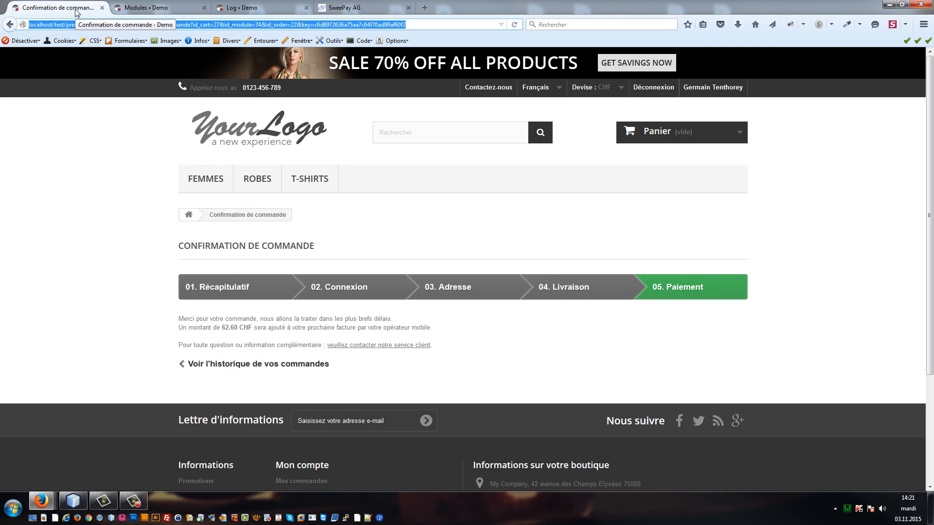
{"action": "left_click", "coordinate": [122, 227]}
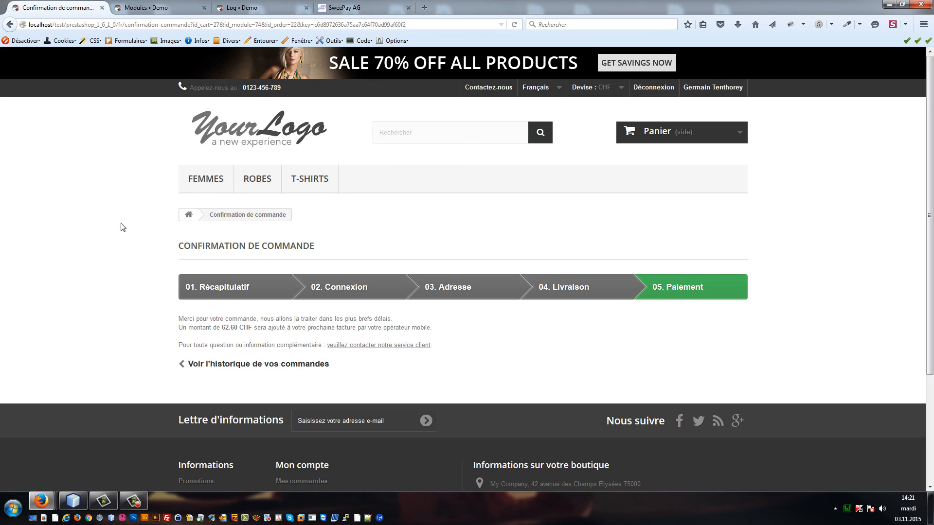